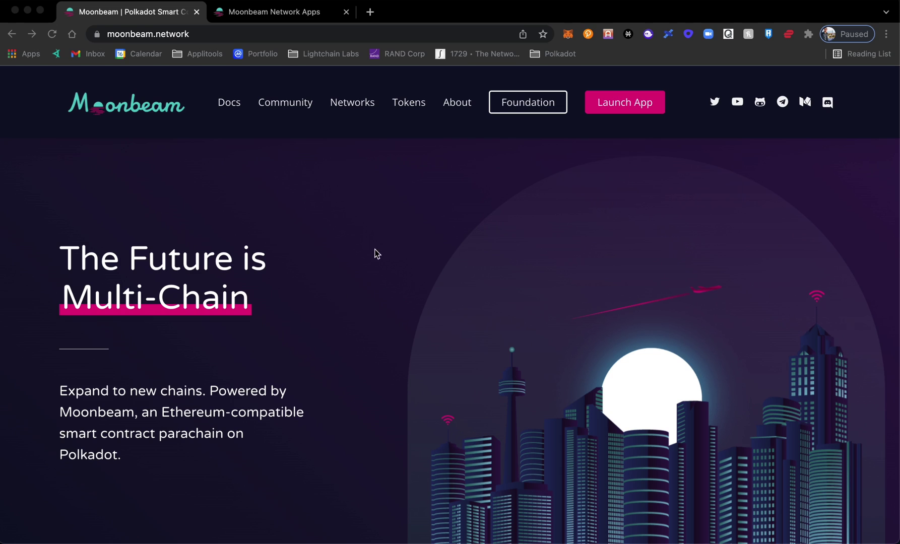
# Launch the Moonbeam network app from the site header in a new tab.
pyautogui.click(628, 103)
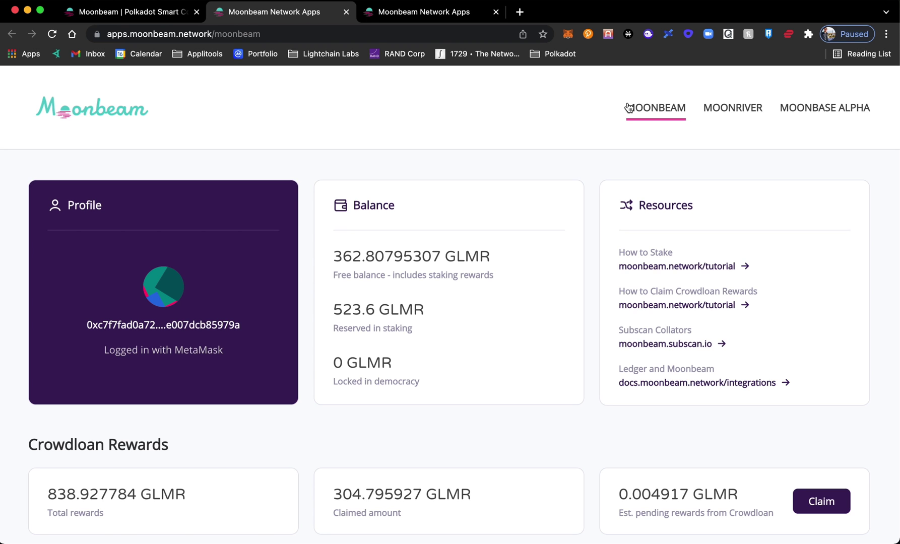
# Scroll past the balances and crowdloan rewards to the Staking section's Delegations card.
pyautogui.scroll(-2, 388, 393)
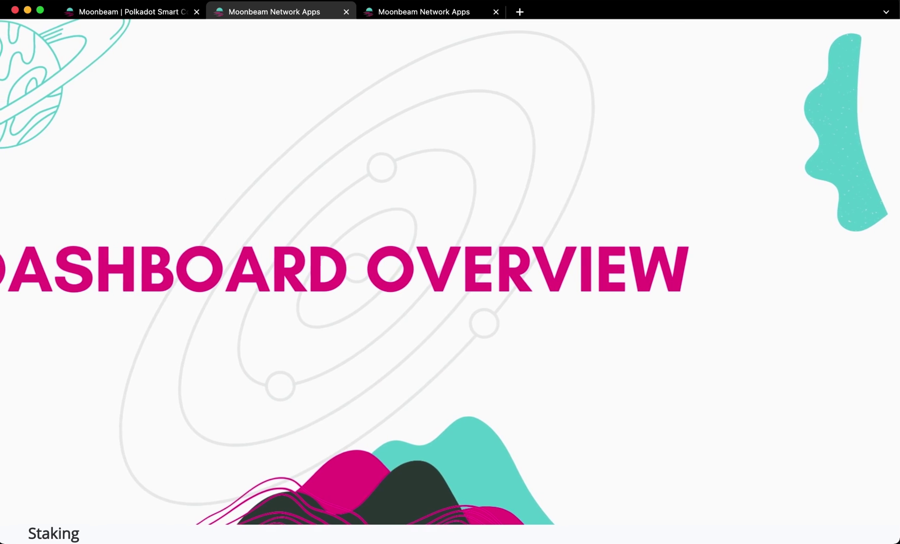
pyautogui.scroll(-1, 450, 533)
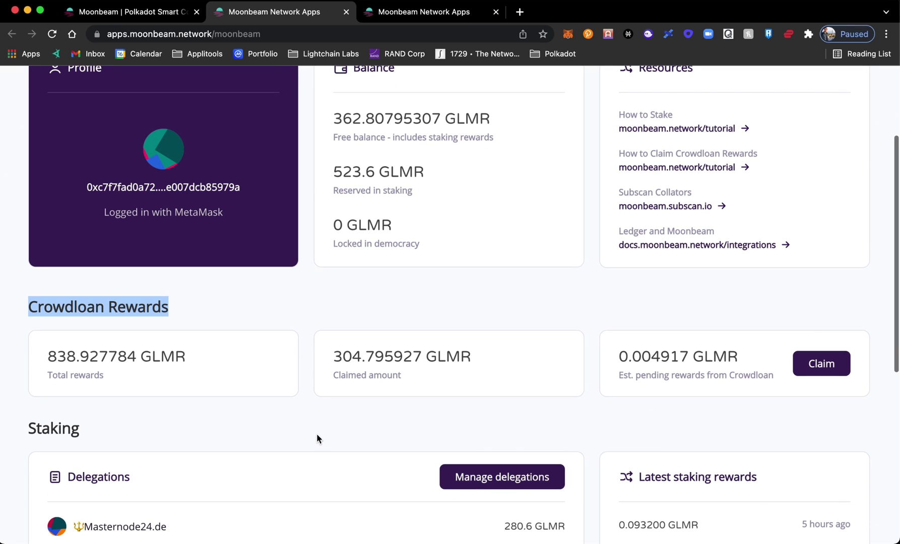
pyautogui.scroll(-3, 317, 438)
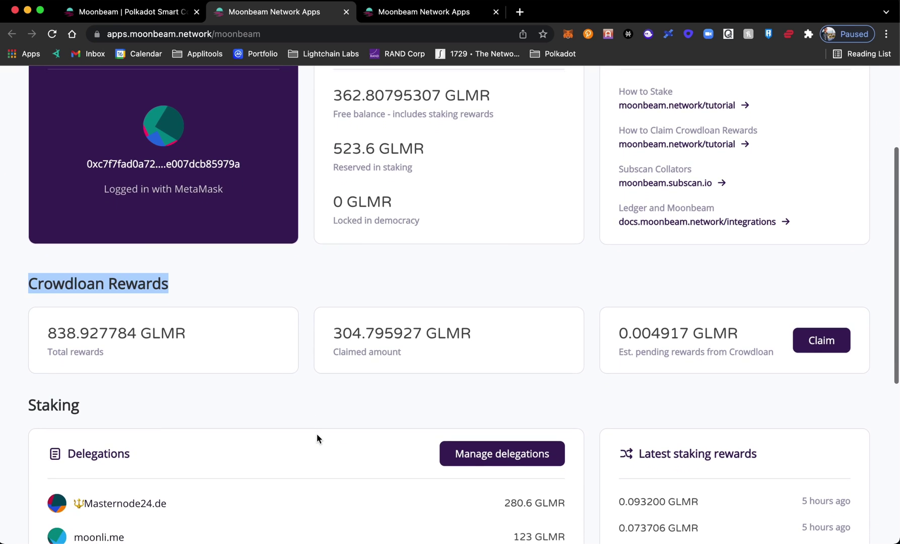
pyautogui.scroll(-1, 316, 439)
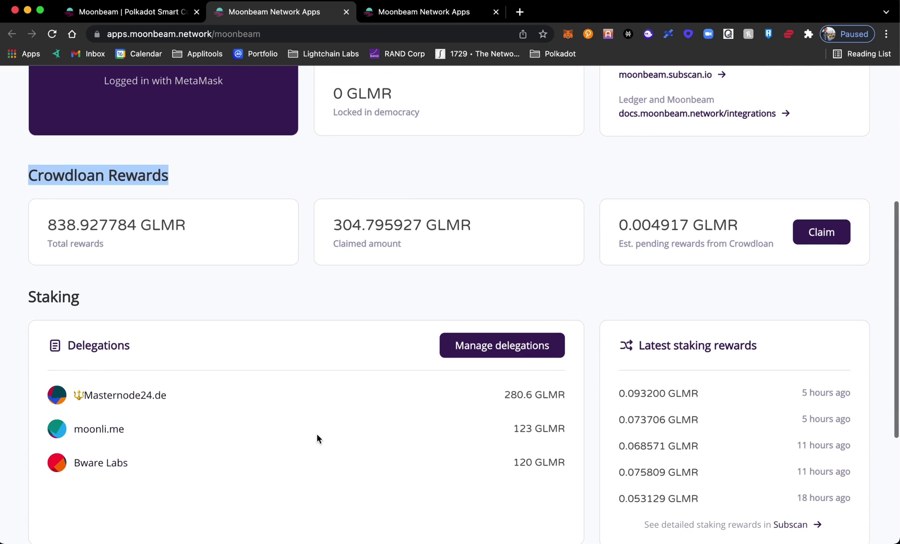
pyautogui.scroll(2, 316, 438)
pyautogui.scroll(8, 316, 436)
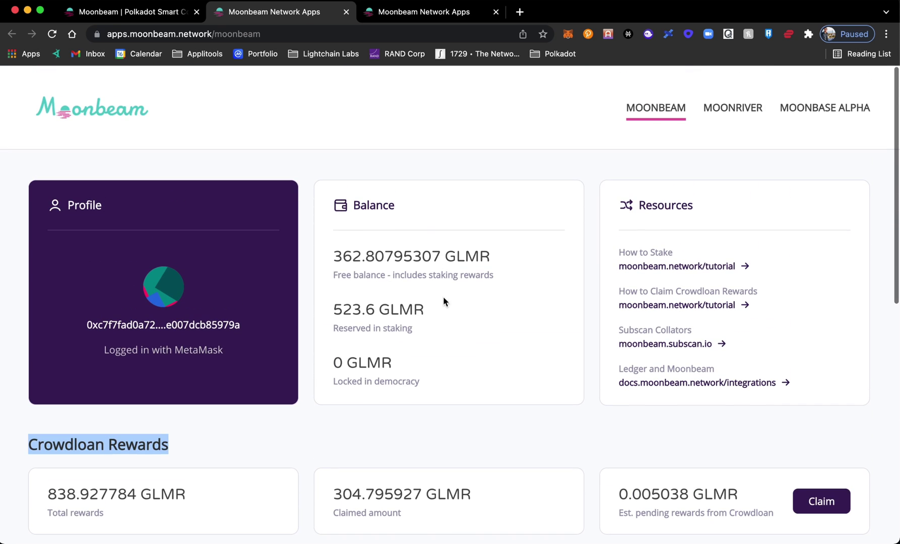
pyautogui.click(327, 313)
pyautogui.scroll(-1, 216, 335)
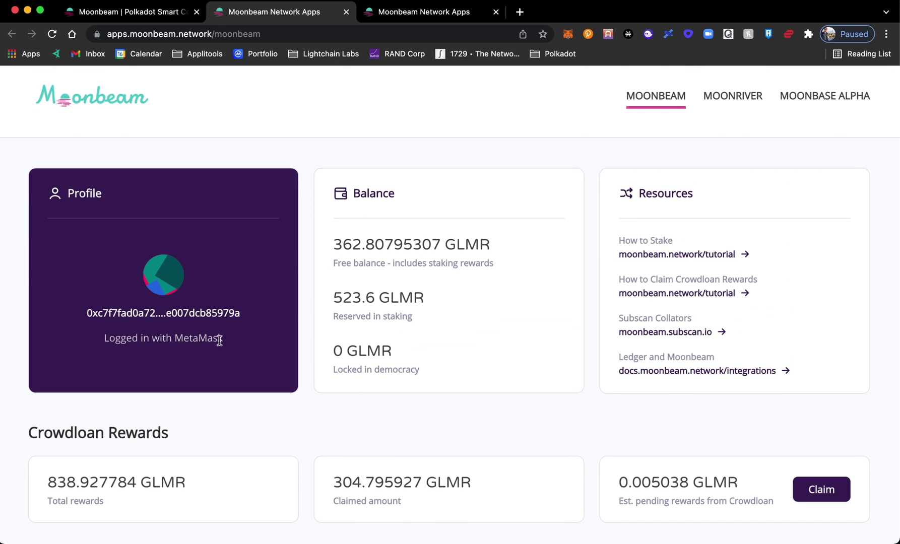
pyautogui.scroll(-3, 305, 408)
pyautogui.scroll(-5, 306, 408)
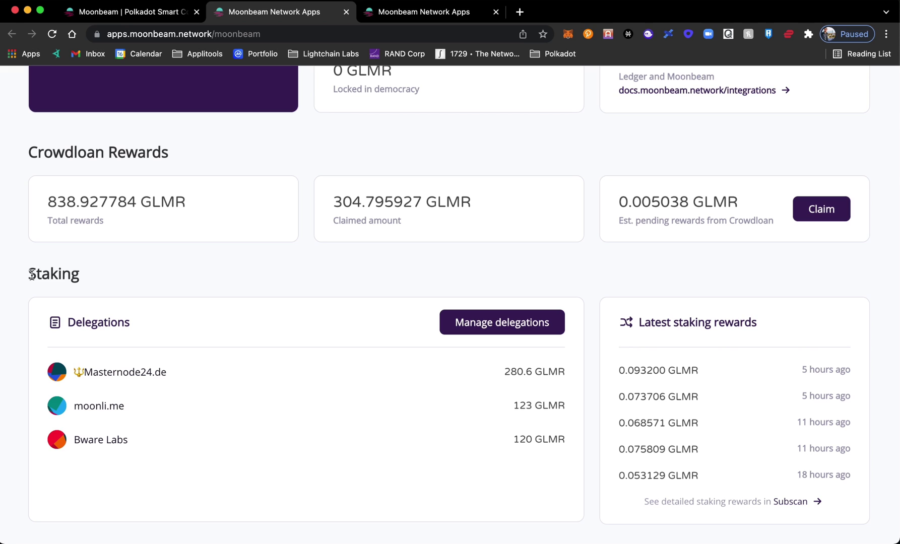
pyautogui.moveTo(28, 272); pyautogui.dragTo(107, 280)
pyautogui.click(108, 280)
# Go to the staking management page and note the minimum delegation amount hint.
pyautogui.click(493, 330)
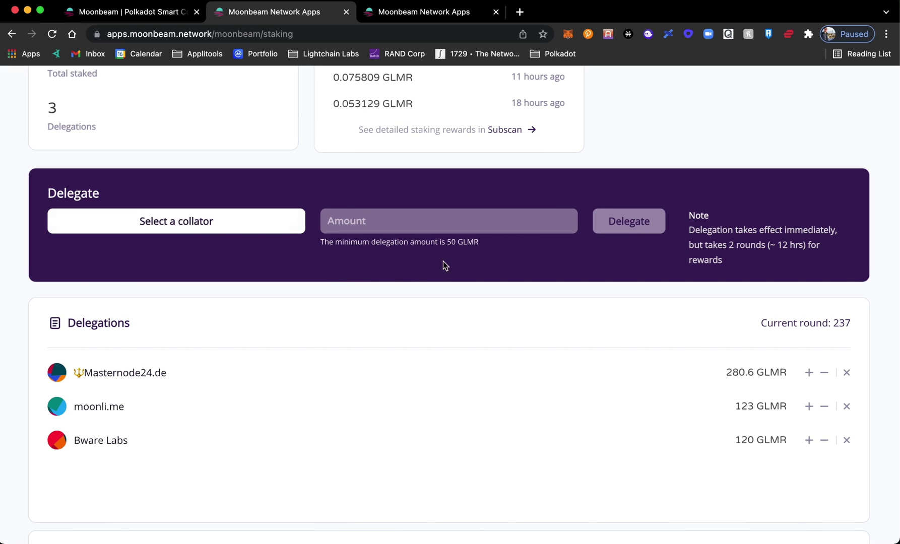
pyautogui.moveTo(320, 242); pyautogui.dragTo(492, 244)
pyautogui.click(491, 243)
# Browse the Active Pool collators, comparing self-bond, effective bond, delegations and minimum bond.
pyautogui.click(224, 227)
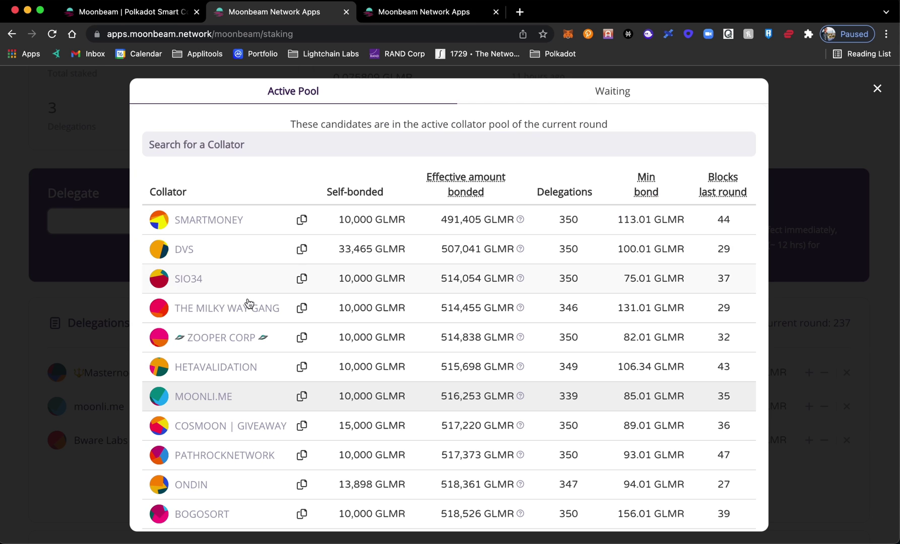
pyautogui.scroll(-5, 255, 372)
pyautogui.scroll(-15, 256, 372)
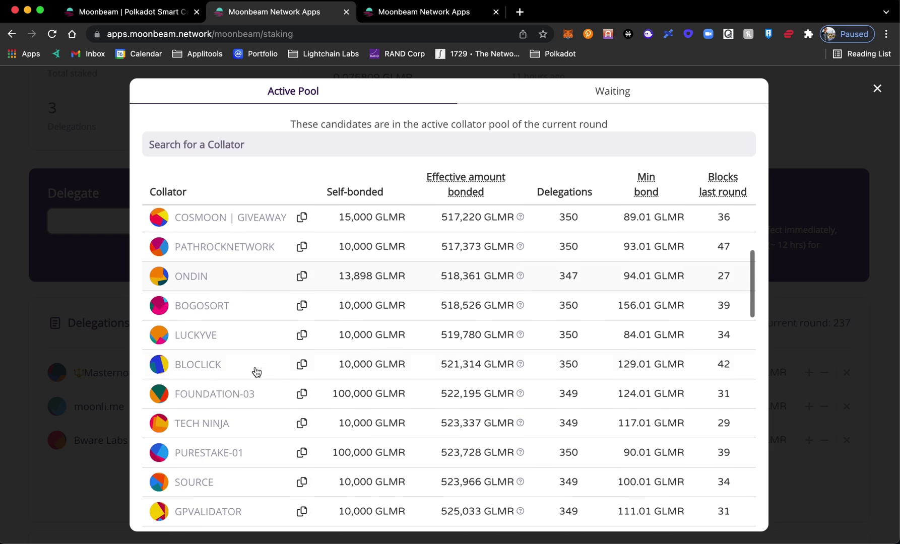
pyautogui.scroll(-3, 256, 372)
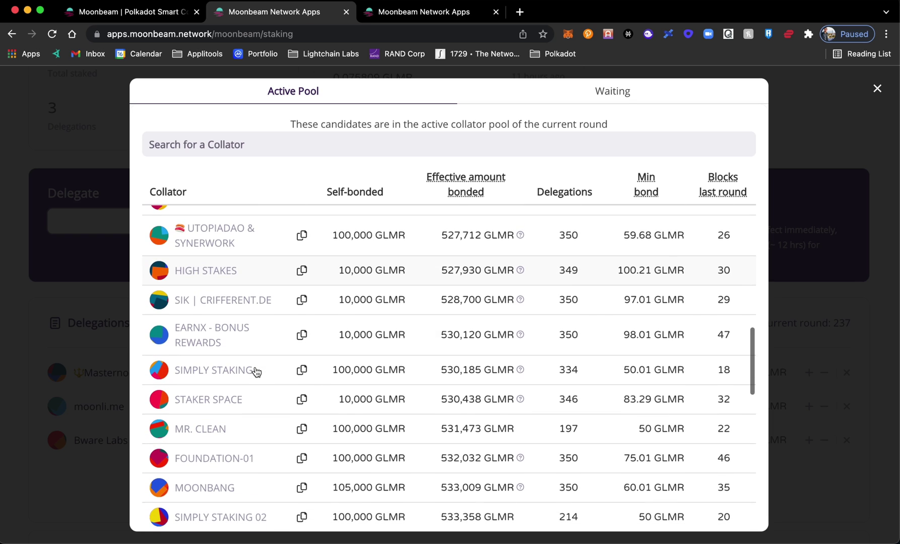
pyautogui.scroll(7, 255, 372)
pyautogui.scroll(15, 256, 372)
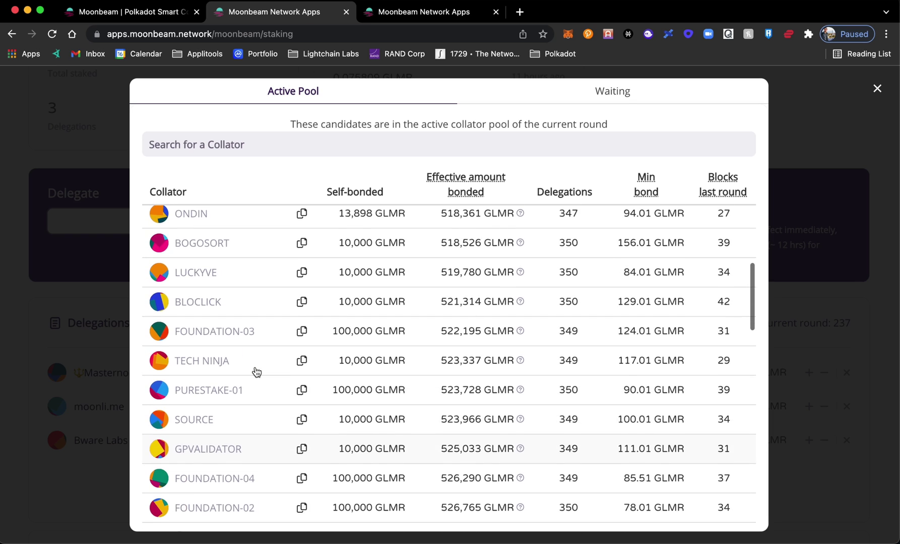
pyautogui.scroll(3, 256, 372)
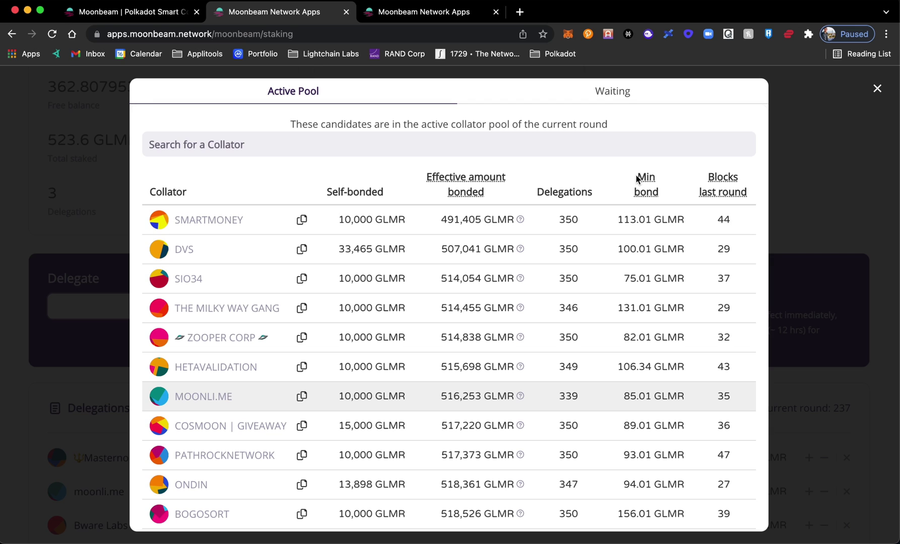
pyautogui.moveTo(636, 178); pyautogui.dragTo(685, 227)
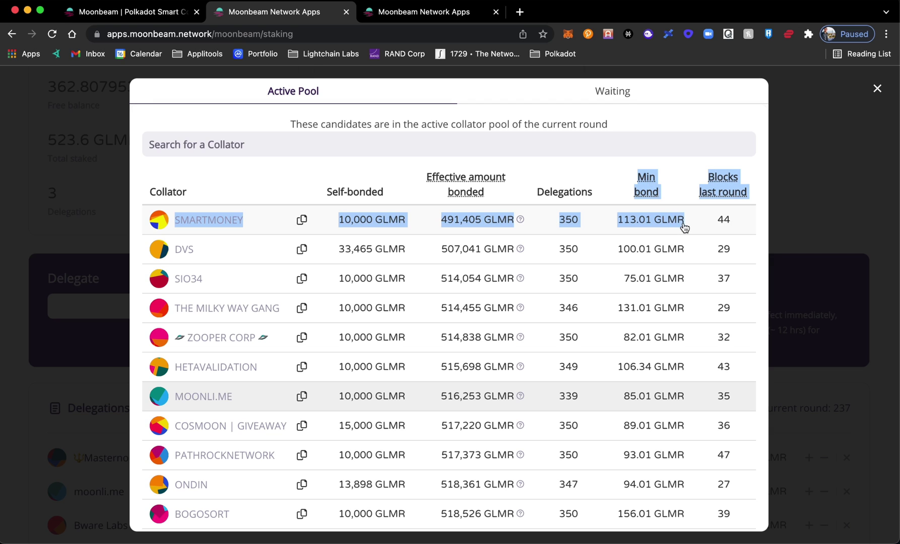
# Fill the Delegate form with collator DVS and amount 50 GLMR, then review the current delegations.
pyautogui.click(657, 251)
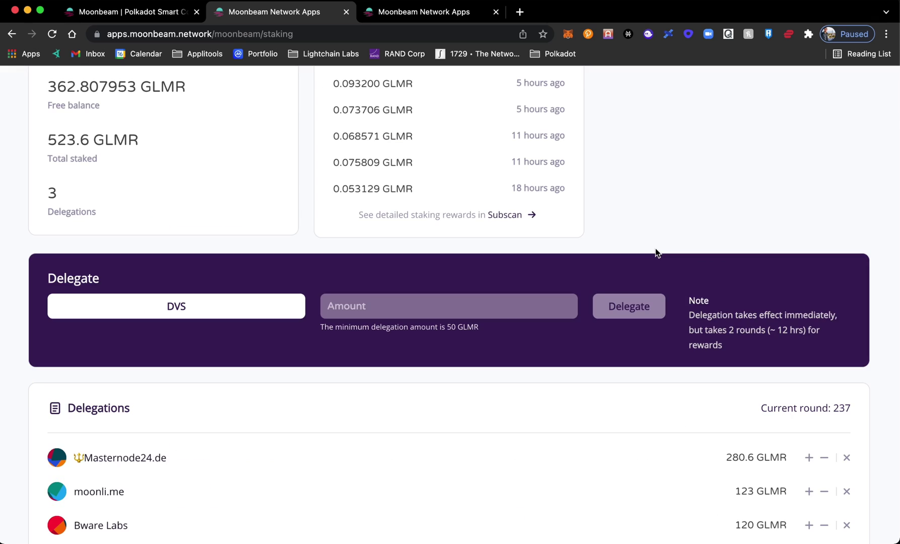
pyautogui.click(331, 297)
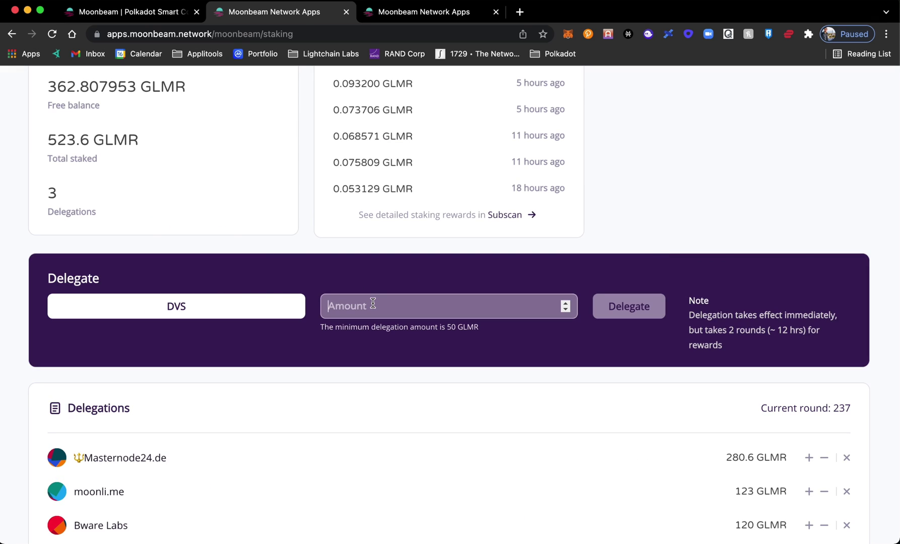
pyautogui.write('50')
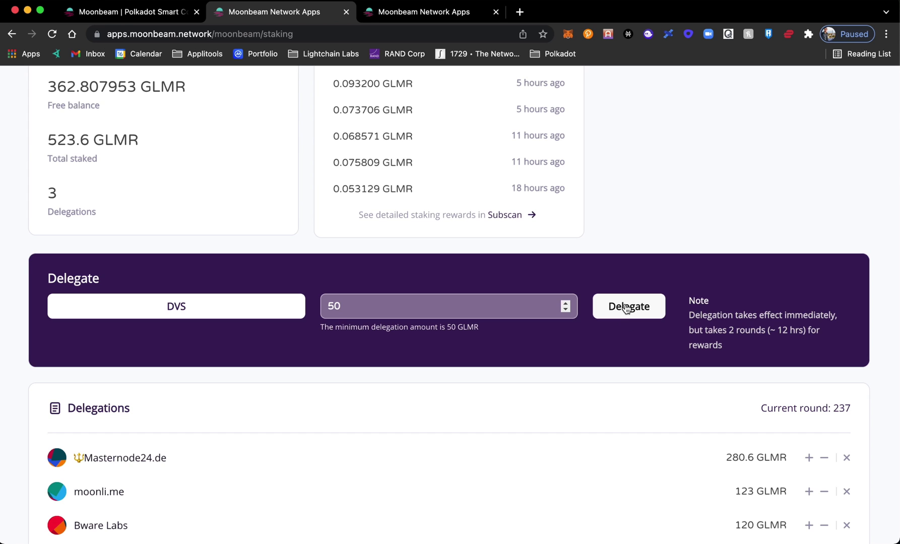
pyautogui.scroll(-5, 627, 309)
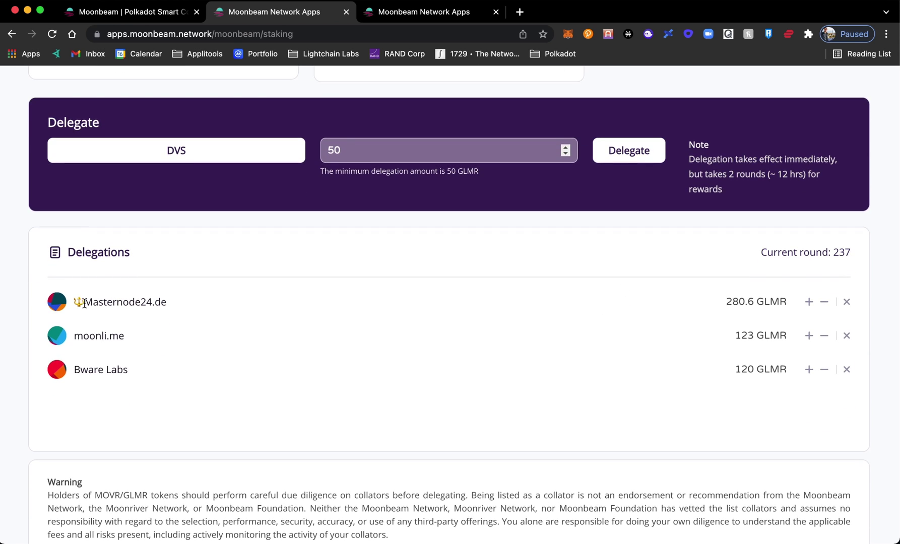
pyautogui.doubleClick(98, 252)
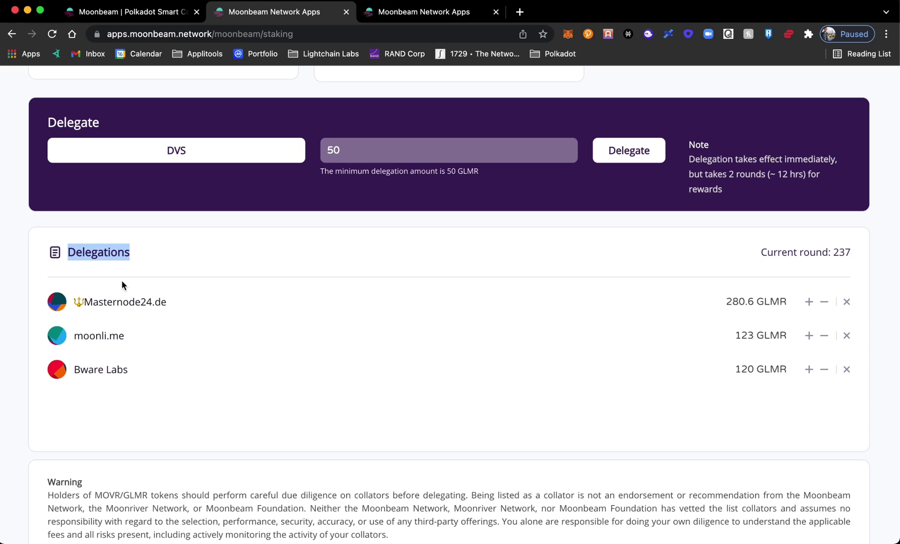
pyautogui.moveTo(121, 284); pyautogui.dragTo(756, 383)
pyautogui.click(768, 389)
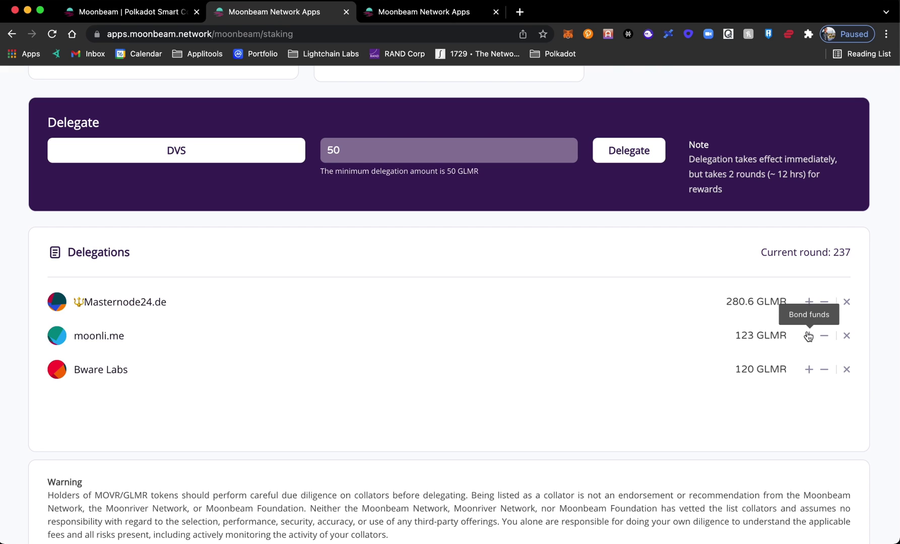
# Bond an extra 180 GLMR to moonli.me and approve the transaction in MetaMask.
pyautogui.click(826, 336)
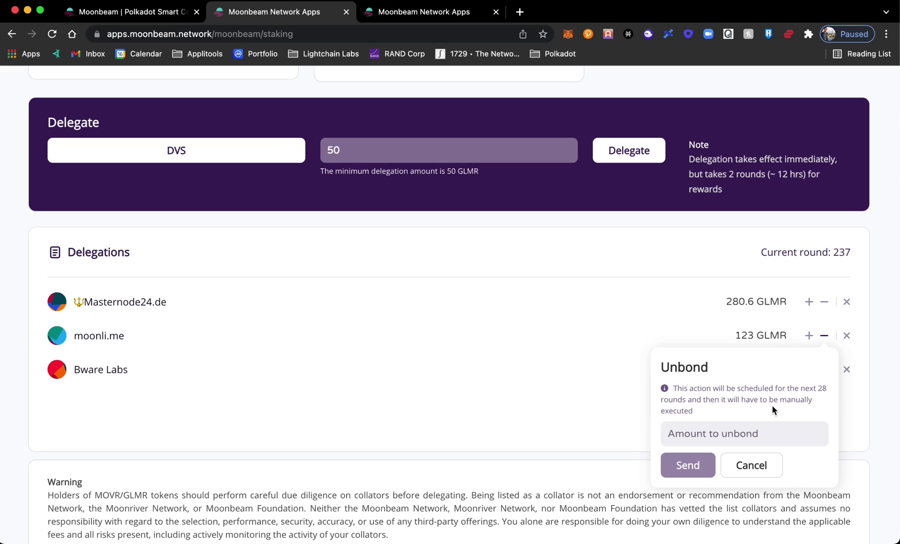
pyautogui.click(742, 470)
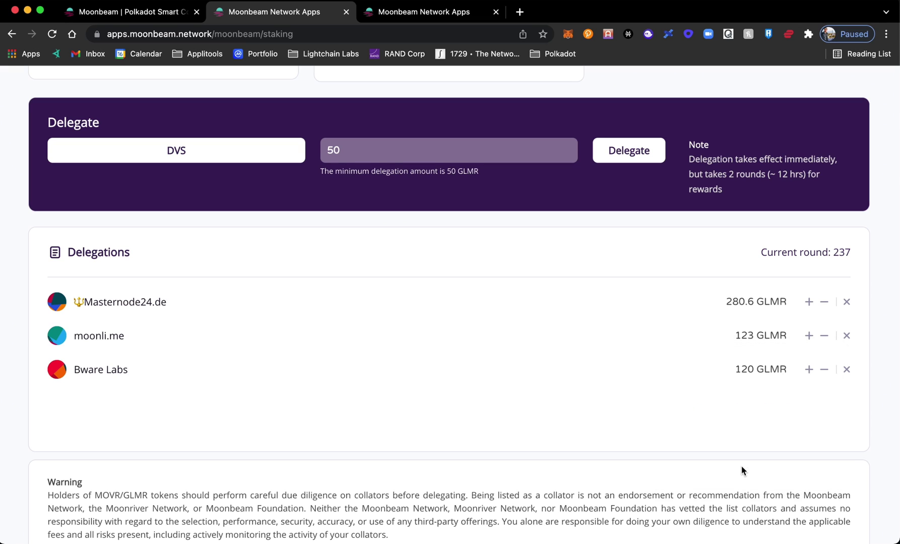
pyautogui.click(810, 337)
pyautogui.click(706, 395)
pyautogui.write('18')
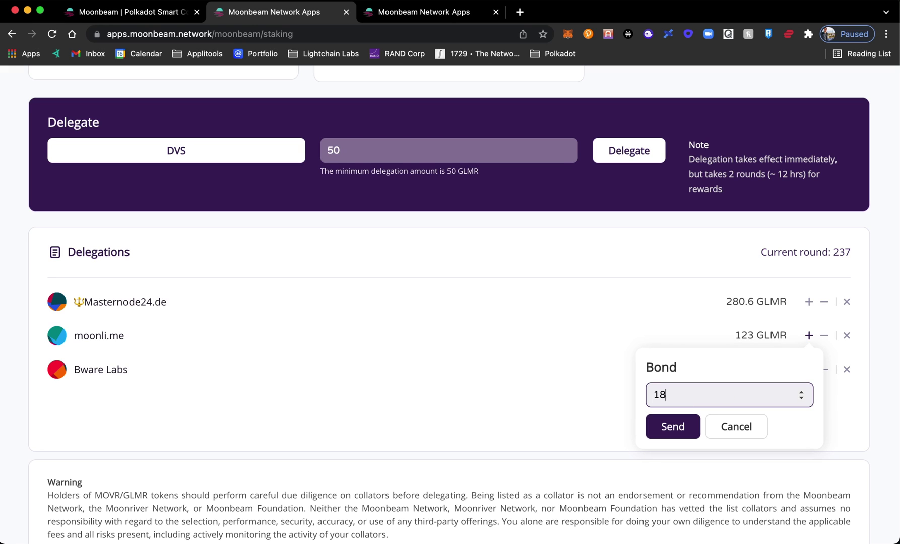
pyautogui.write('0')
pyautogui.click(672, 419)
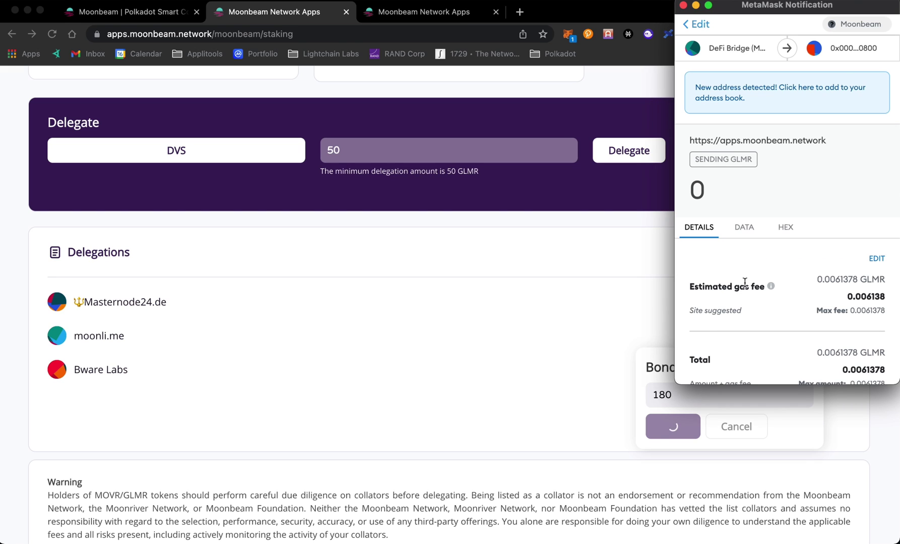
pyautogui.scroll(-3, 745, 283)
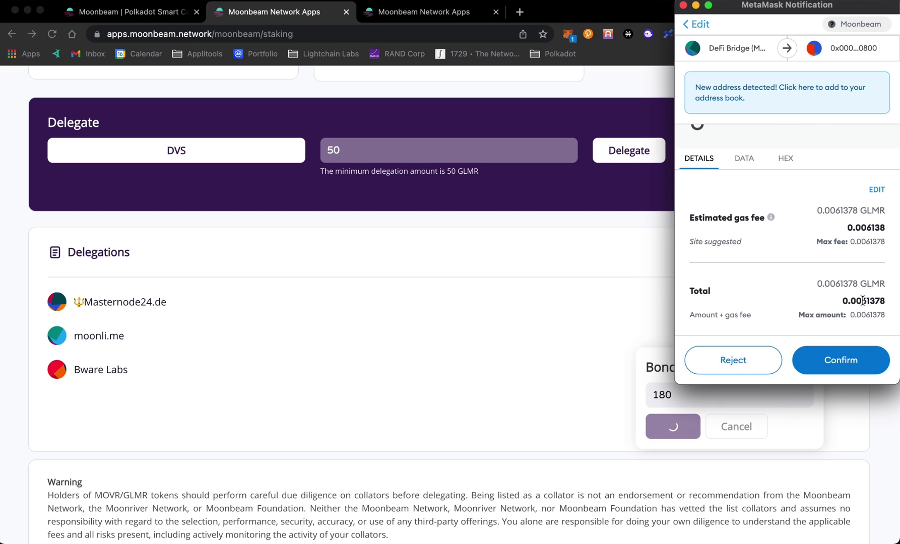
pyautogui.moveTo(841, 301); pyautogui.dragTo(888, 302)
pyautogui.click(859, 366)
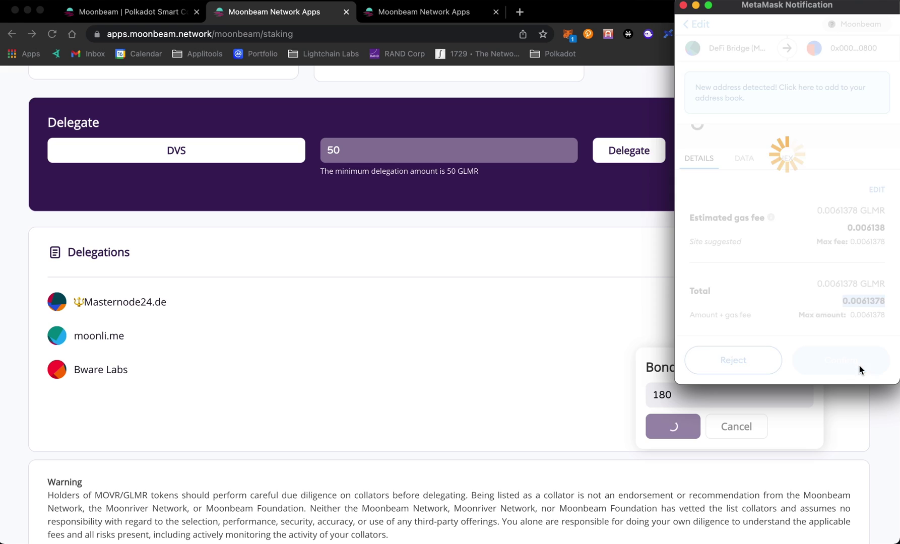
pyautogui.scroll(1, 628, 294)
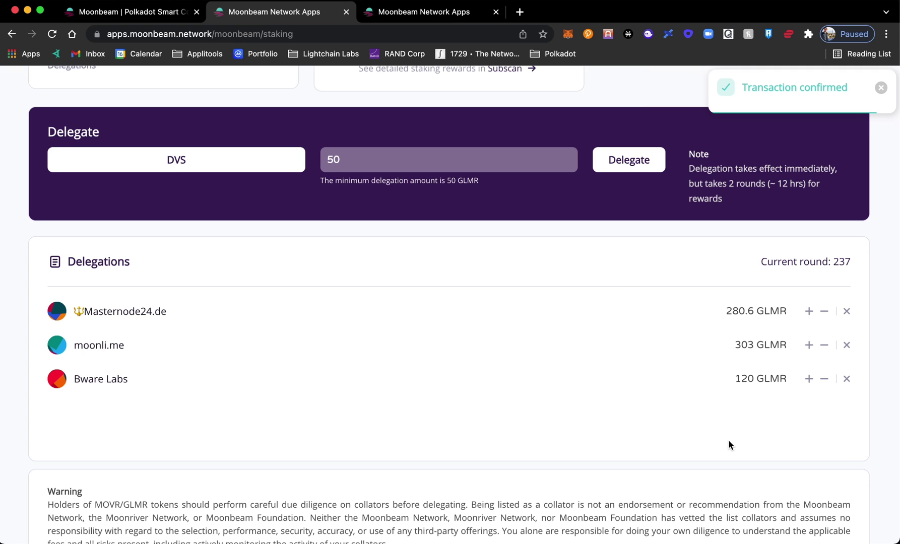
# Check the 182.801826 GLMR free balance and 703.6 GLMR total staked, then view the delegations.
pyautogui.scroll(7, 730, 442)
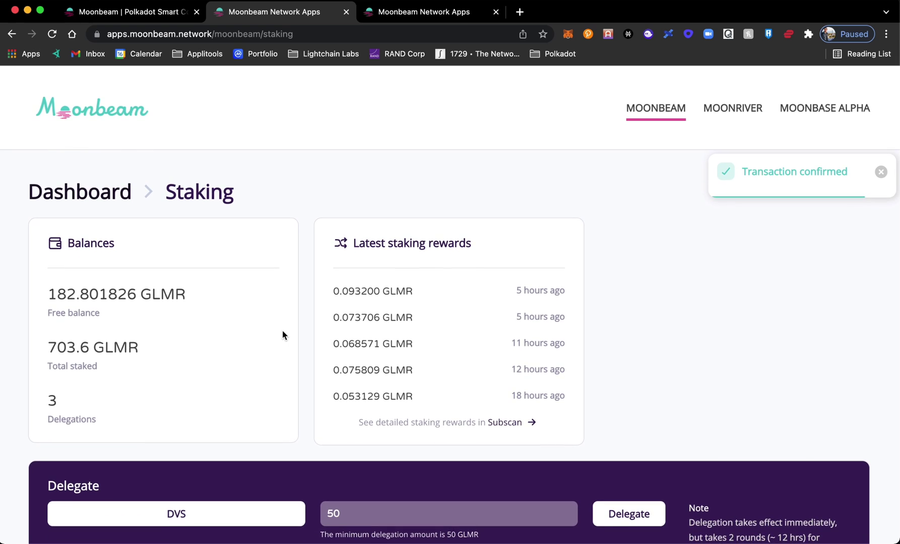
pyautogui.moveTo(47, 291); pyautogui.dragTo(210, 291)
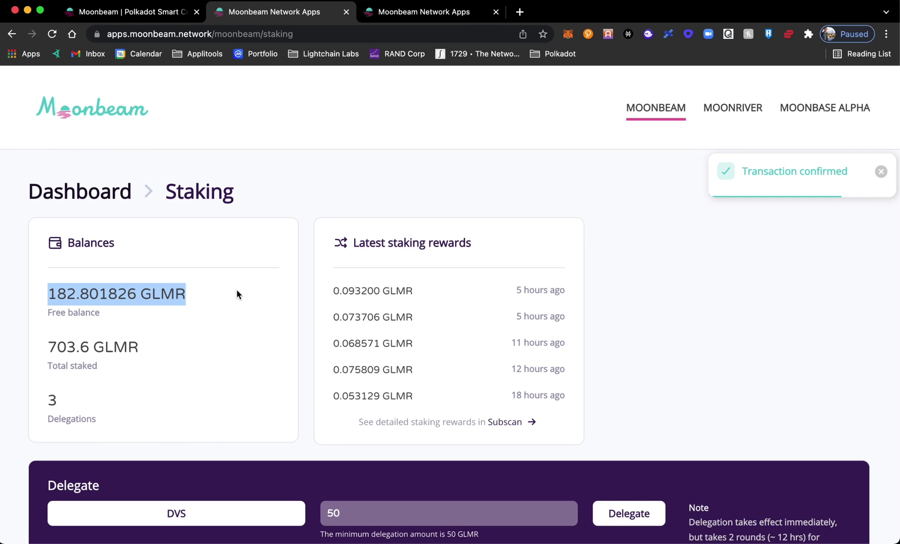
pyautogui.tripleClick(105, 348)
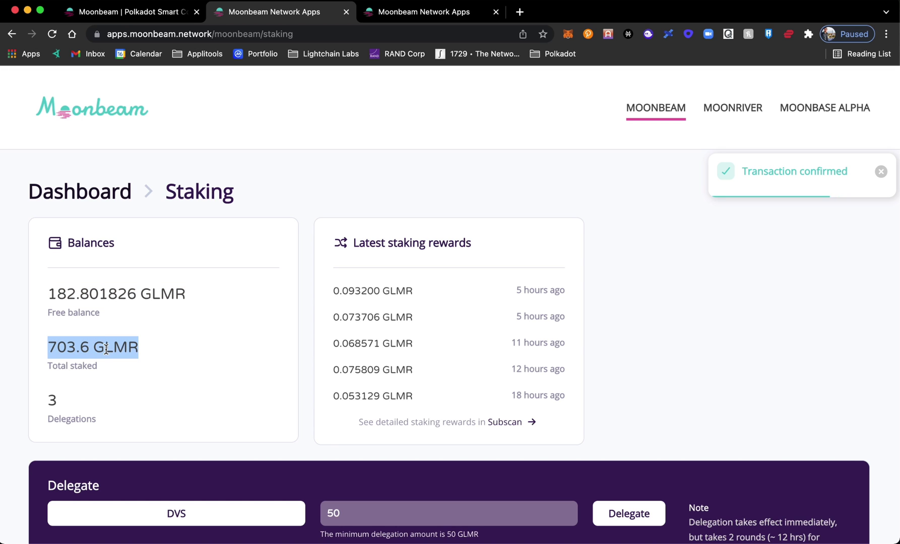
pyautogui.click(106, 349)
pyautogui.scroll(-8, 232, 434)
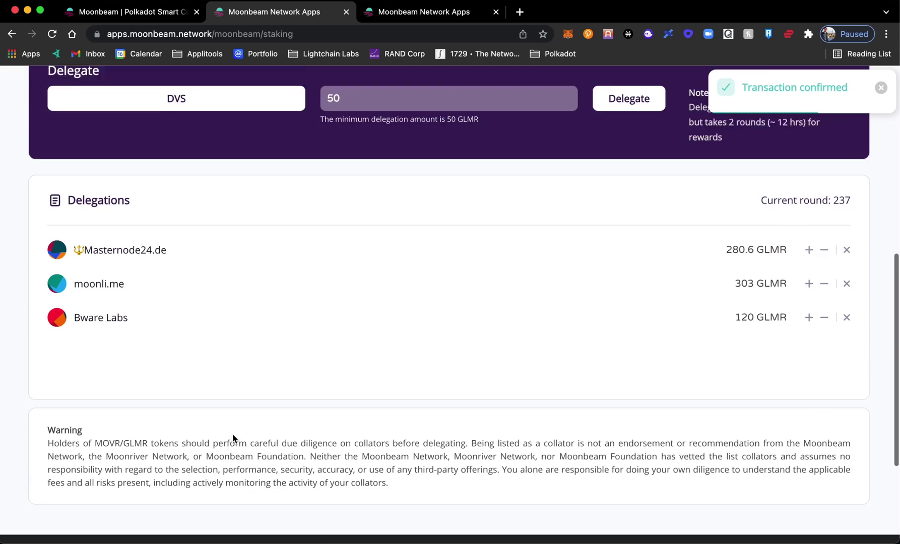
pyautogui.scroll(-2, 233, 437)
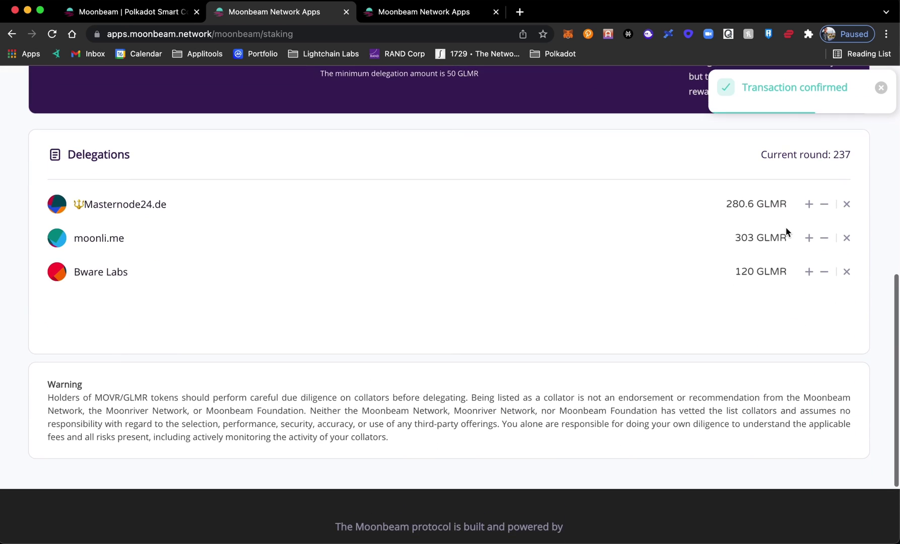
# Bond 180 more GLMR to Bware Labs and approve the transaction in MetaMask.
pyautogui.click(808, 273)
pyautogui.click(754, 338)
pyautogui.write('18')
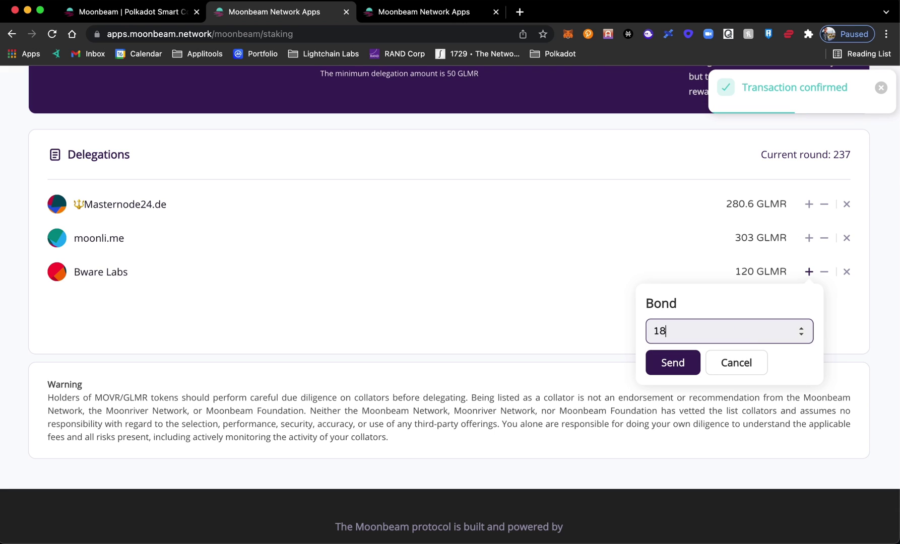
pyautogui.write('1')
pyautogui.press('BackSpace')
pyautogui.write('0')
pyautogui.click(685, 362)
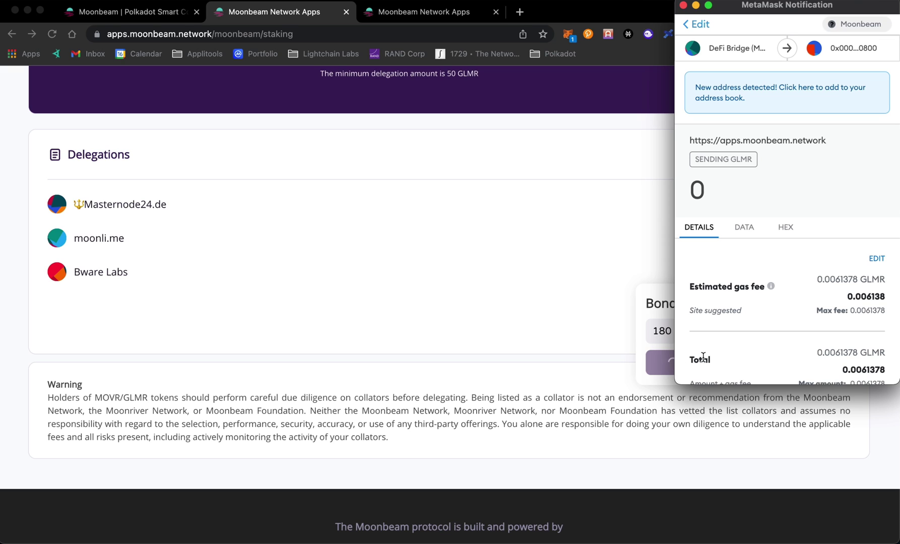
pyautogui.scroll(-3, 707, 342)
pyautogui.click(876, 355)
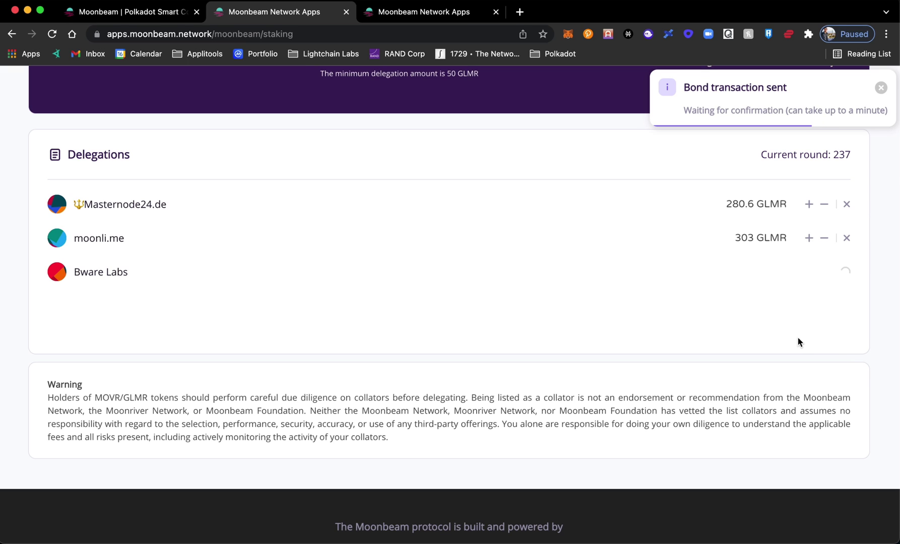
# Verify Bware Labs at 300 GLMR and 883.6 GLMR total staked, then return to the dashboard.
pyautogui.scroll(2, 754, 316)
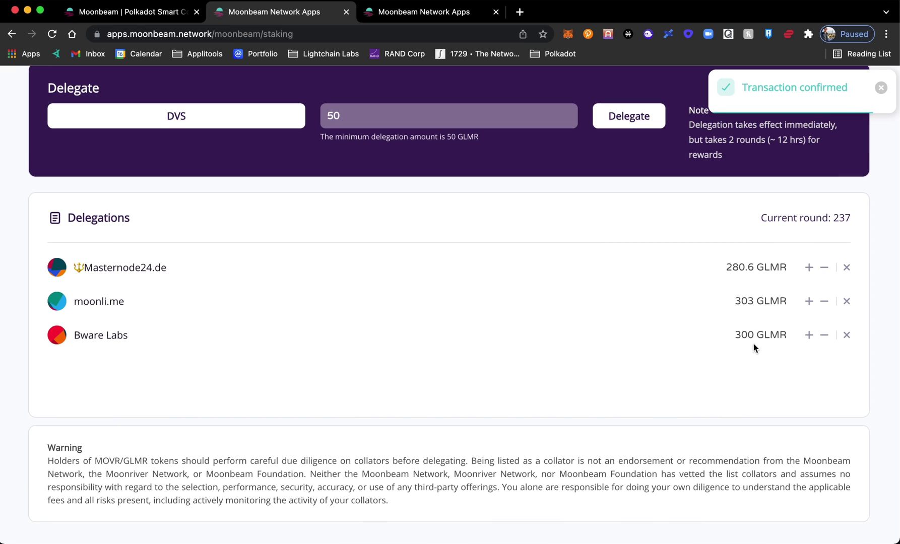
pyautogui.scroll(8, 615, 338)
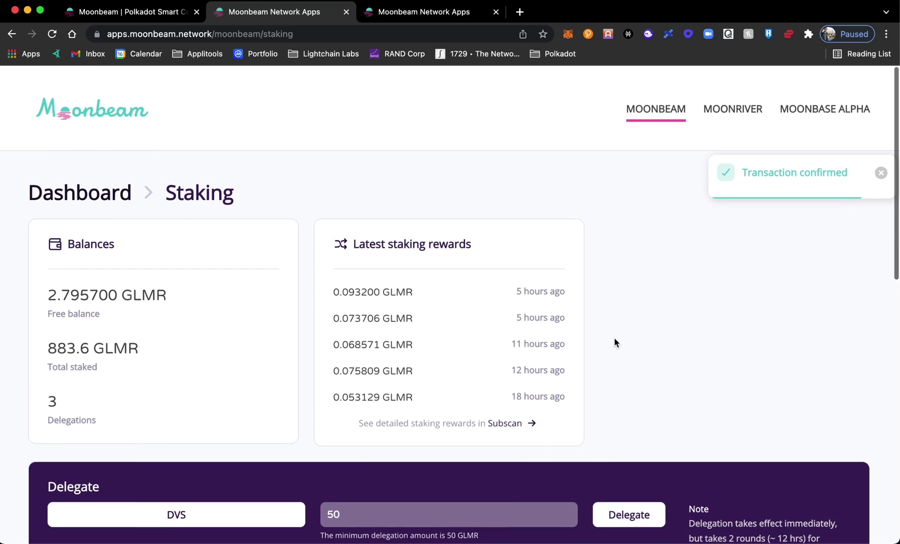
pyautogui.click(107, 189)
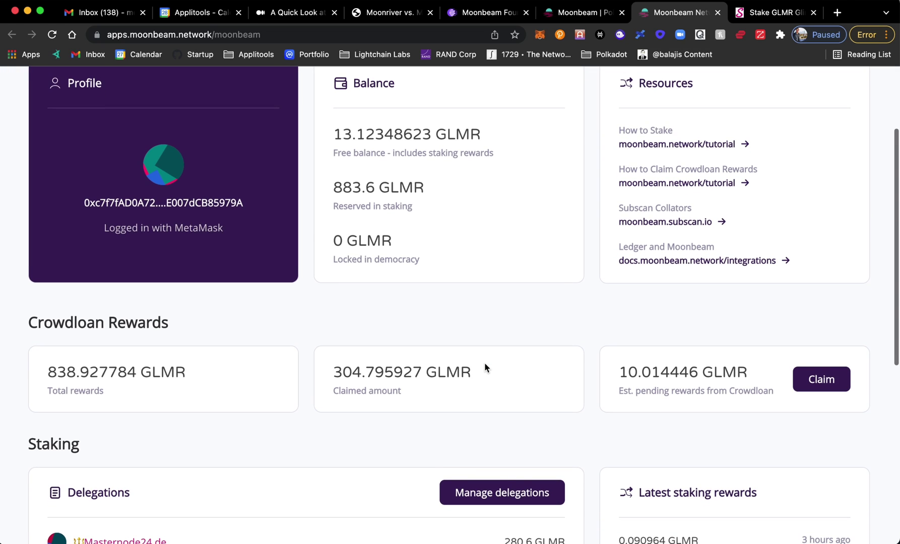
pyautogui.scroll(1, 485, 364)
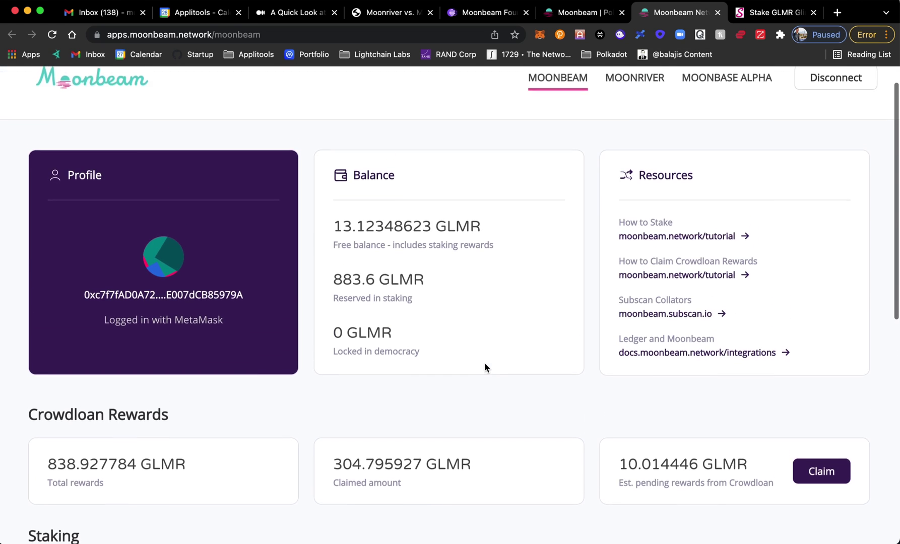
pyautogui.scroll(-5, 485, 364)
pyautogui.scroll(-1, 485, 364)
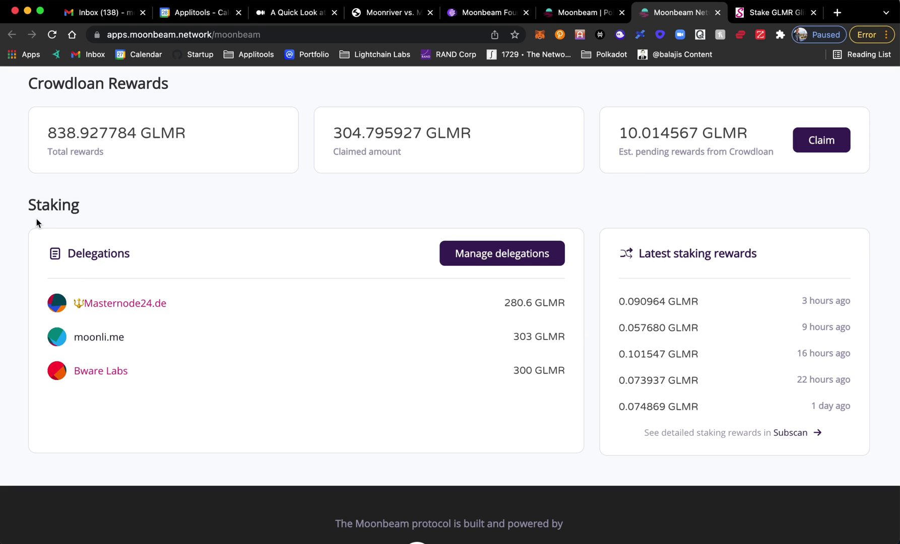
pyautogui.moveTo(154, 315)
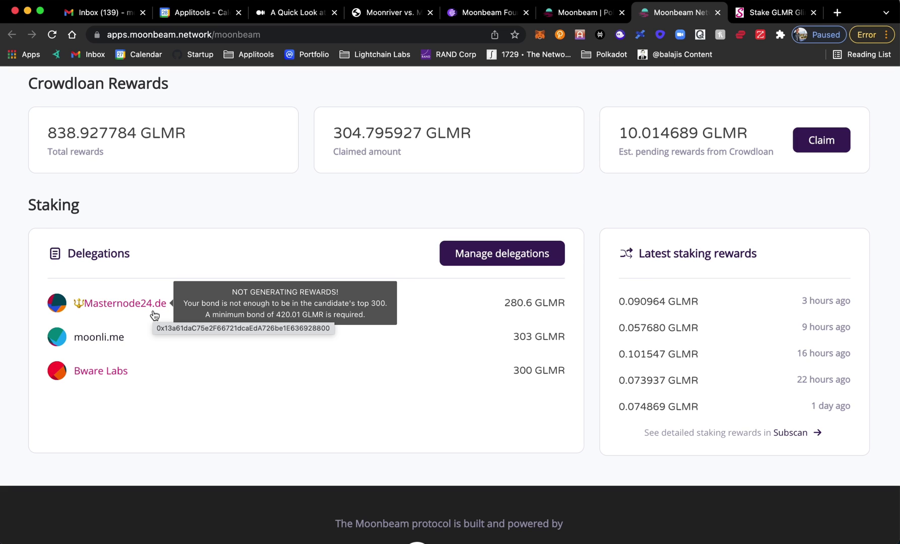
pyautogui.moveTo(124, 372)
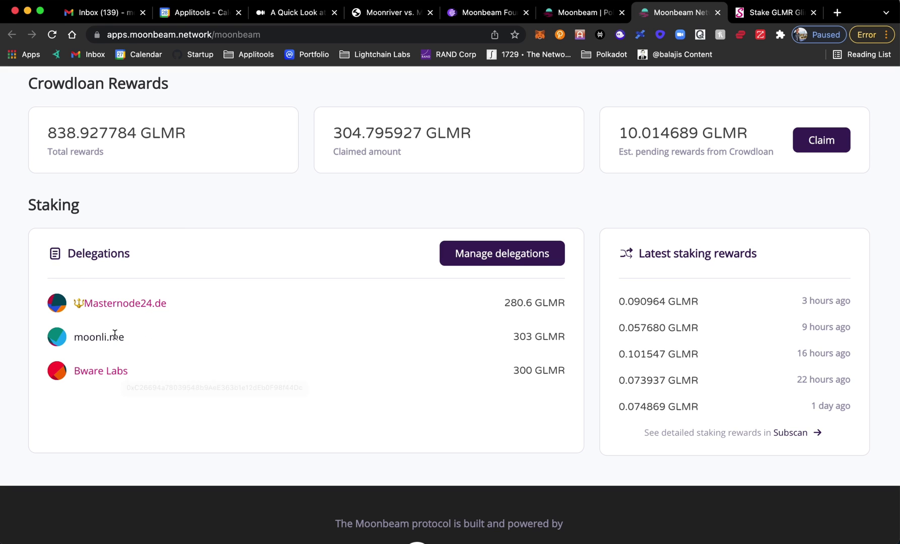
pyautogui.scroll(3, 332, 346)
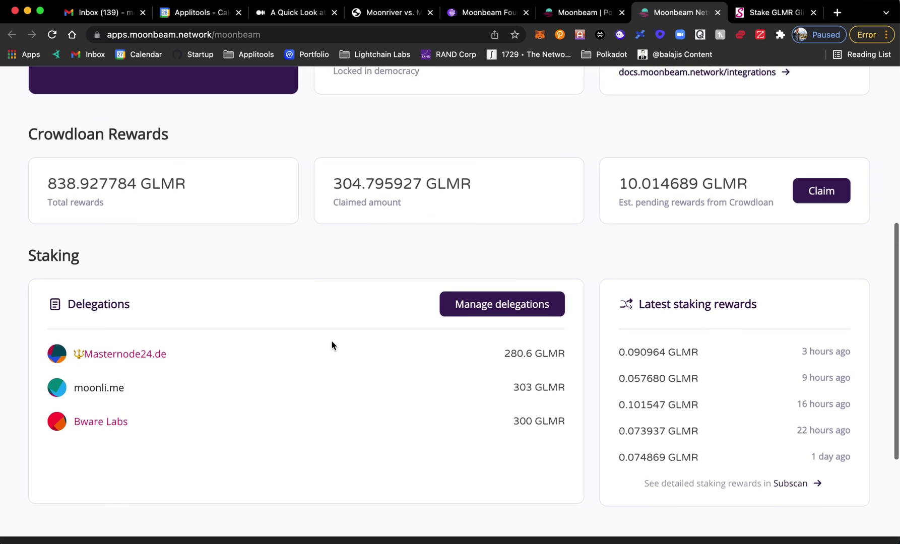
# Go to Manage delegations and view the top of the Staking page with 883.6 GLMR staked.
pyautogui.click(468, 327)
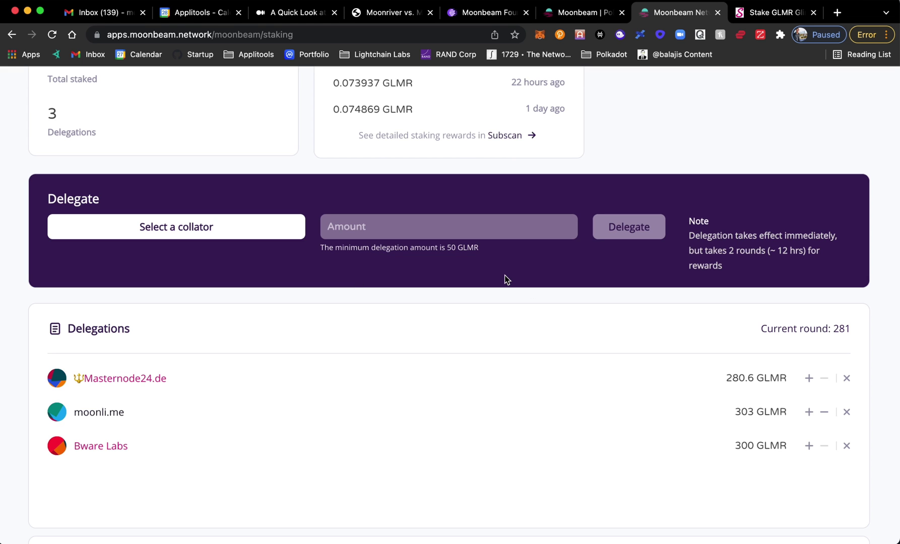
pyautogui.scroll(10, 505, 279)
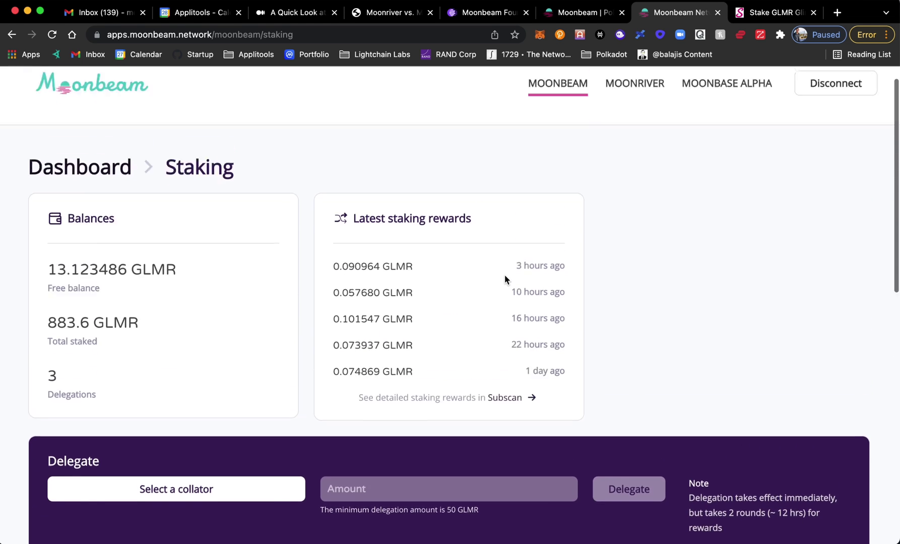
# Switch to the StakeGlmr tab showing the Moonbeam collators page.
pyautogui.click(776, 13)
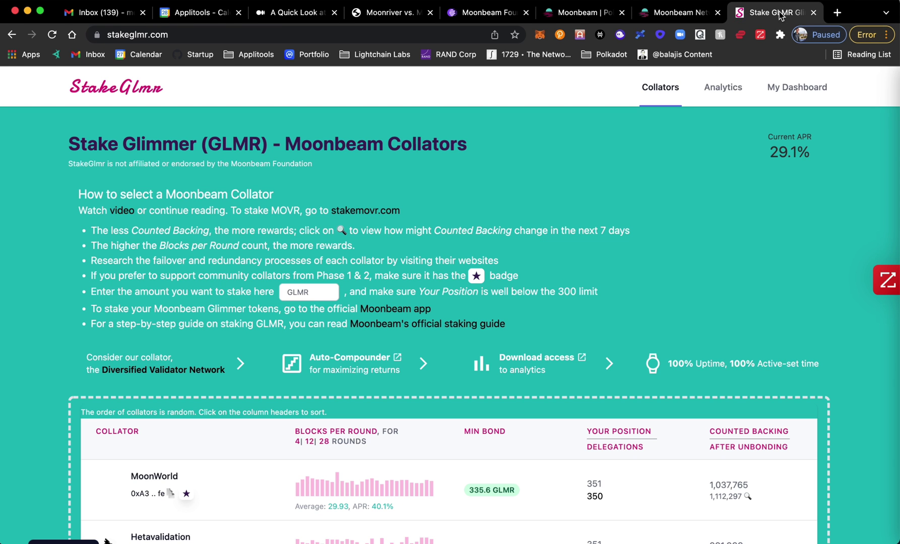
pyautogui.scroll(-5, 251, 344)
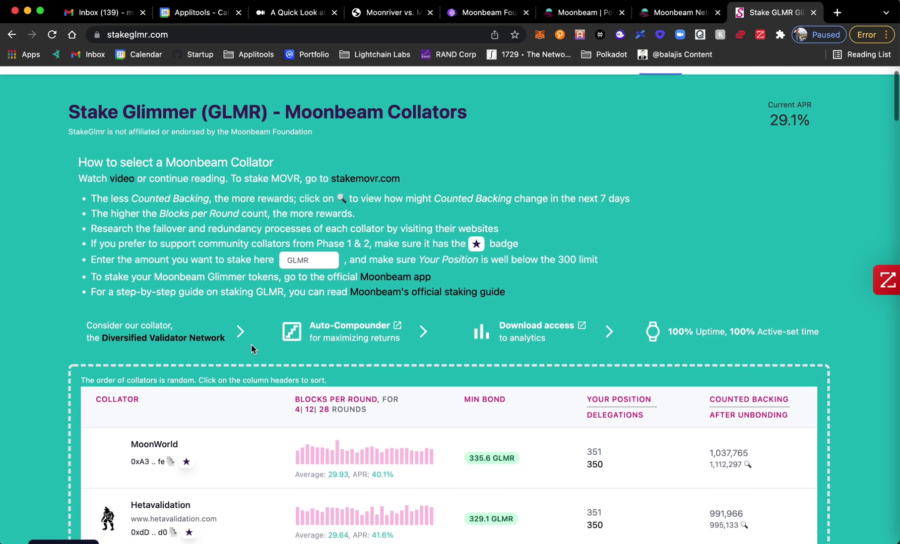
pyautogui.scroll(-4, 251, 348)
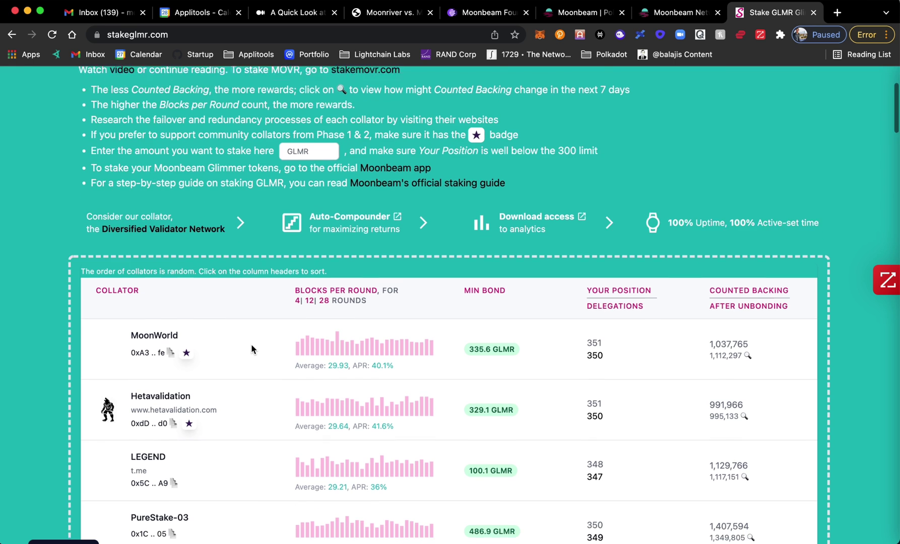
pyautogui.scroll(8, 252, 347)
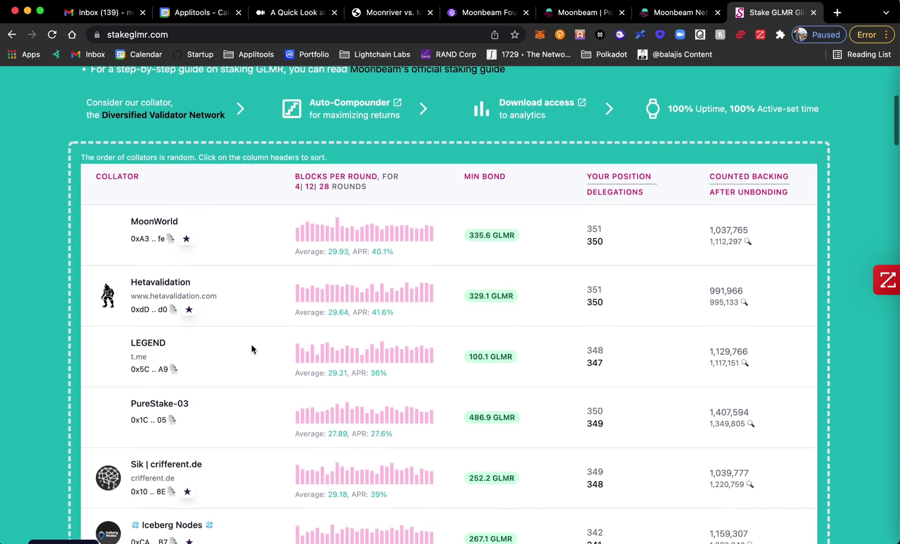
pyautogui.moveTo(73, 145); pyautogui.dragTo(464, 135)
pyautogui.click(454, 154)
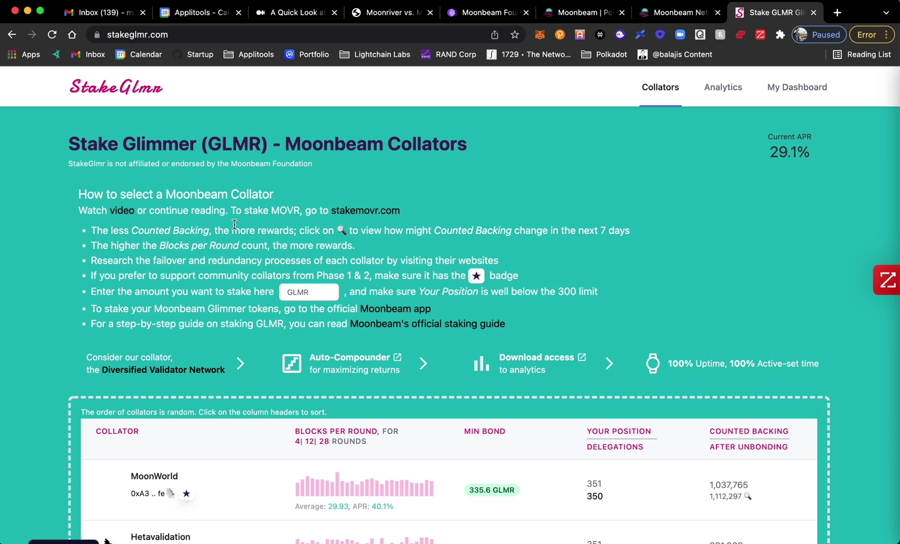
# Scroll through the collator table comparing min bond, APR and counted backing, then back to the top.
pyautogui.scroll(-5, 319, 302)
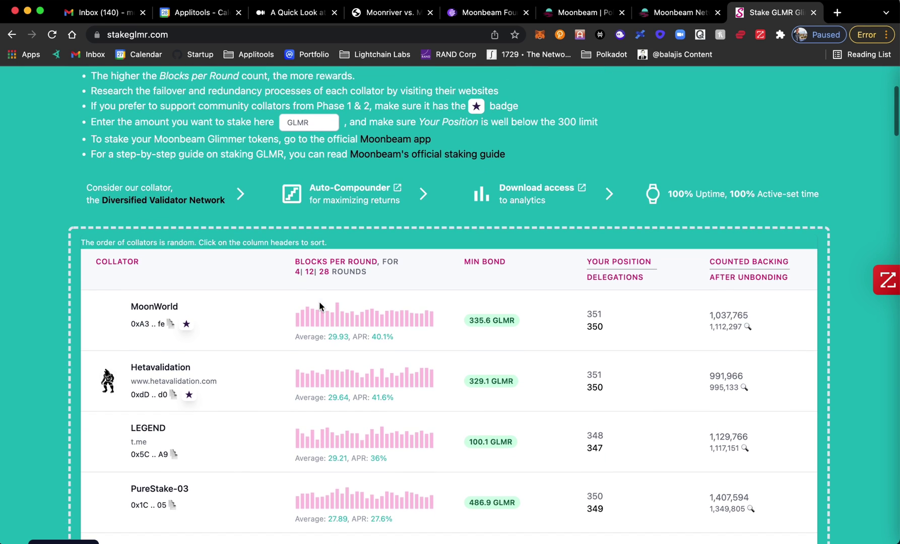
pyautogui.scroll(-3, 319, 303)
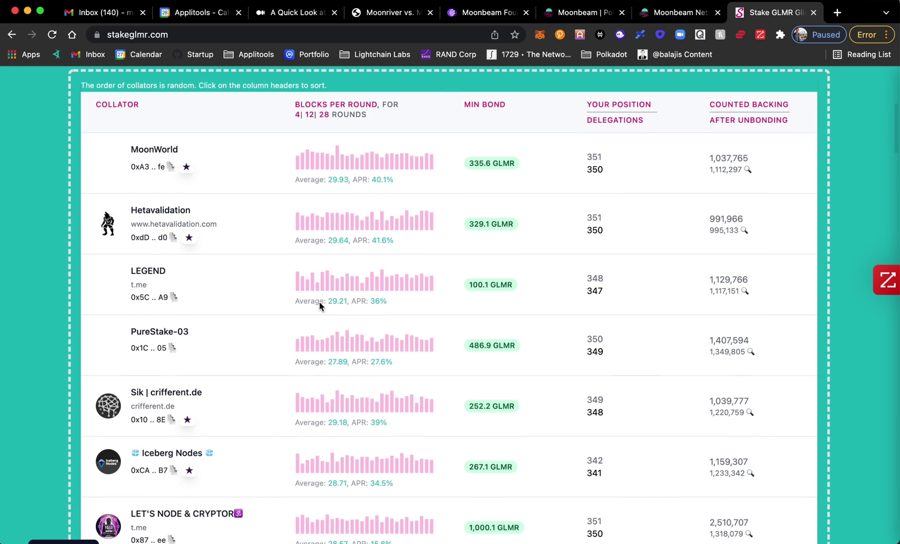
pyautogui.scroll(-8, 319, 303)
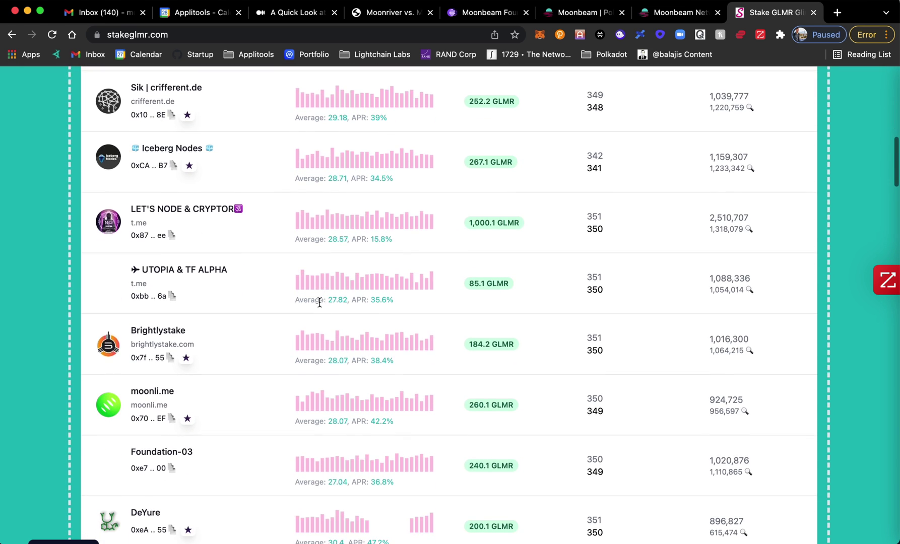
pyautogui.scroll(-2, 319, 303)
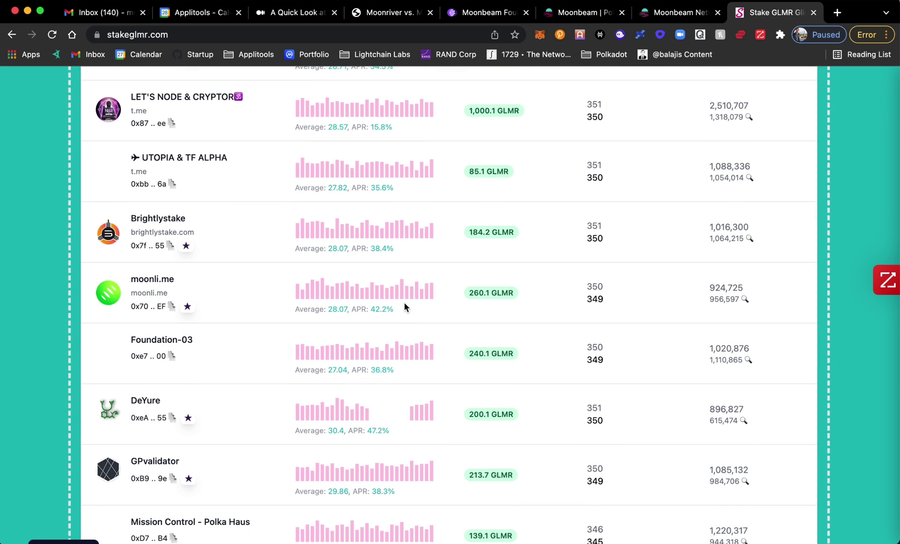
pyautogui.scroll(-4, 404, 363)
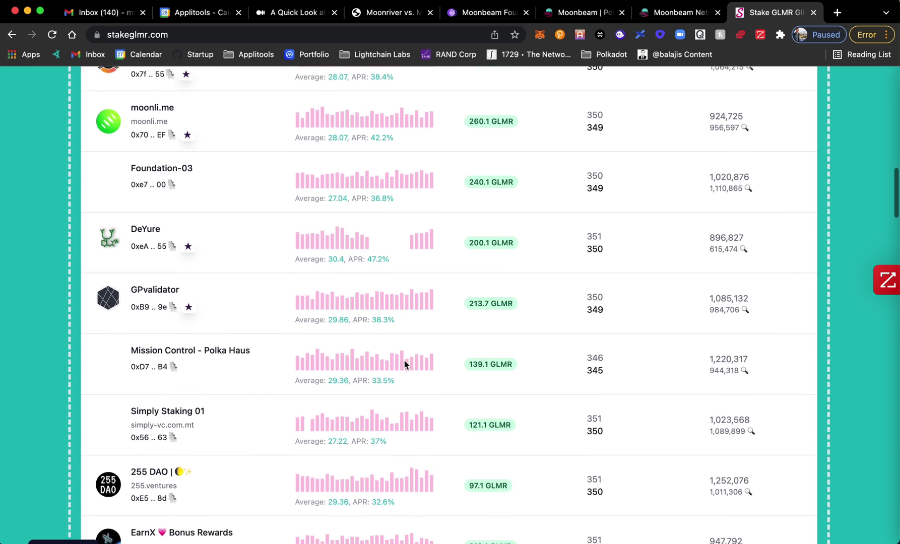
pyautogui.scroll(15, 404, 361)
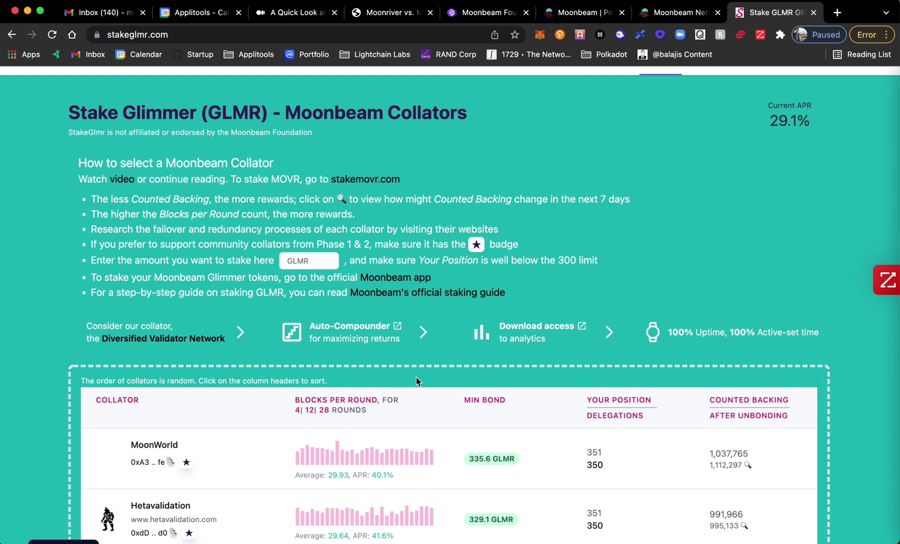
pyautogui.scroll(1, 424, 377)
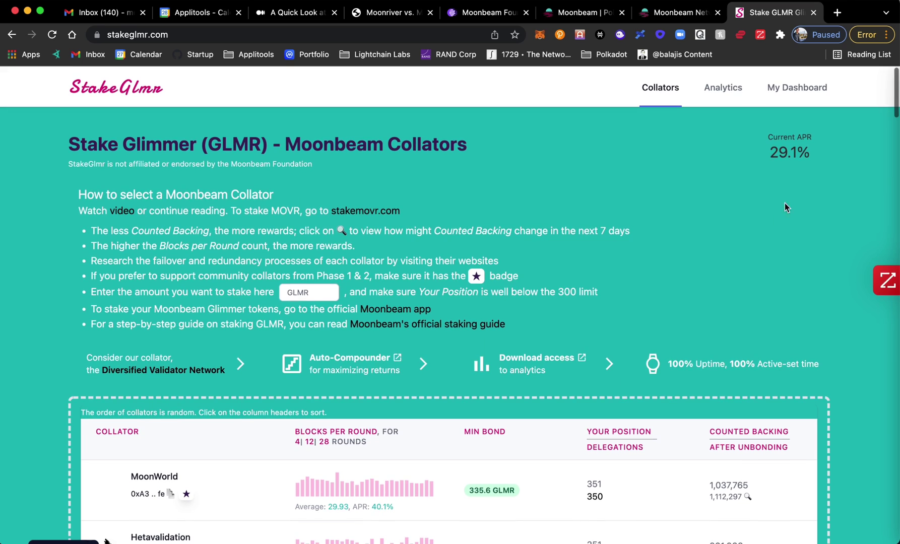